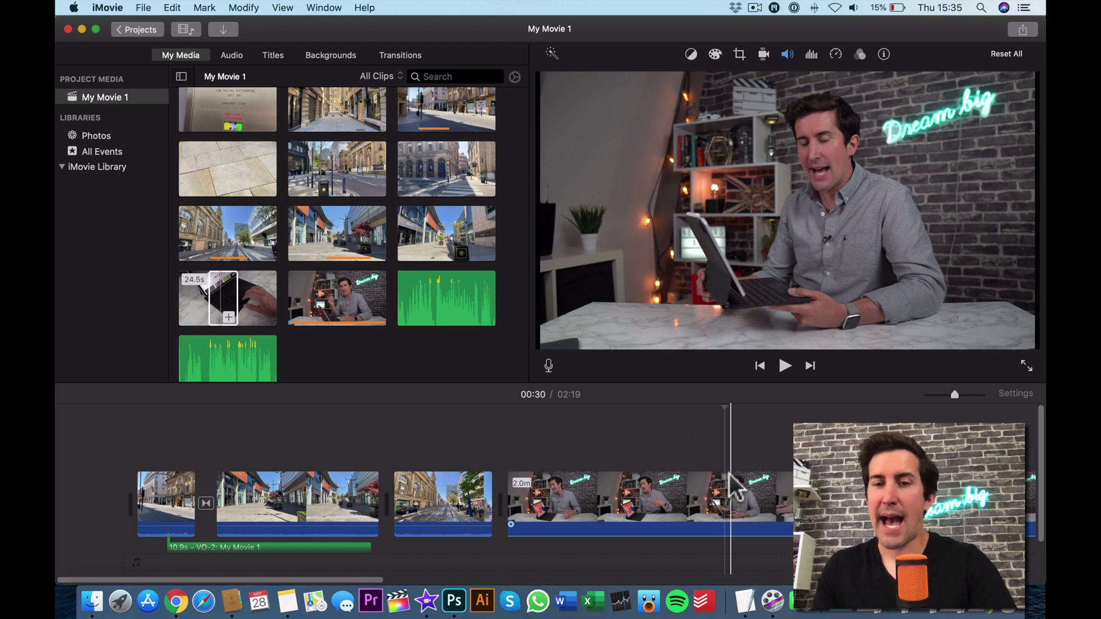
# Place the keyboard close-up above the presenter footage and lengthen it to 13.5 seconds.
pyautogui.moveTo(222, 299); pyautogui.dragTo(702, 437)
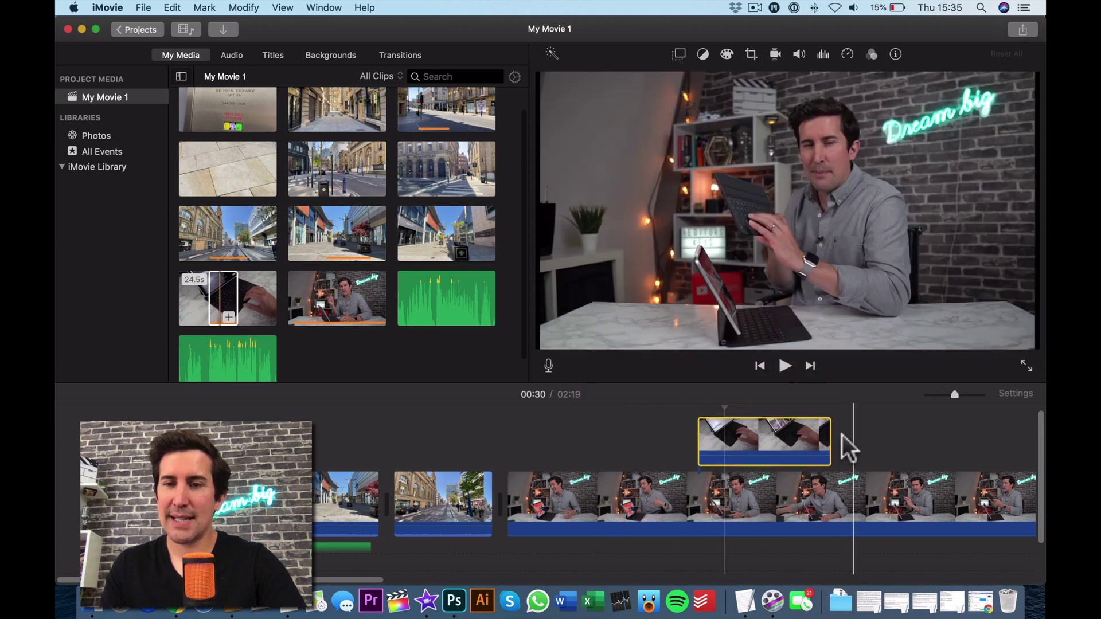
pyautogui.moveTo(819, 440); pyautogui.dragTo(944, 441)
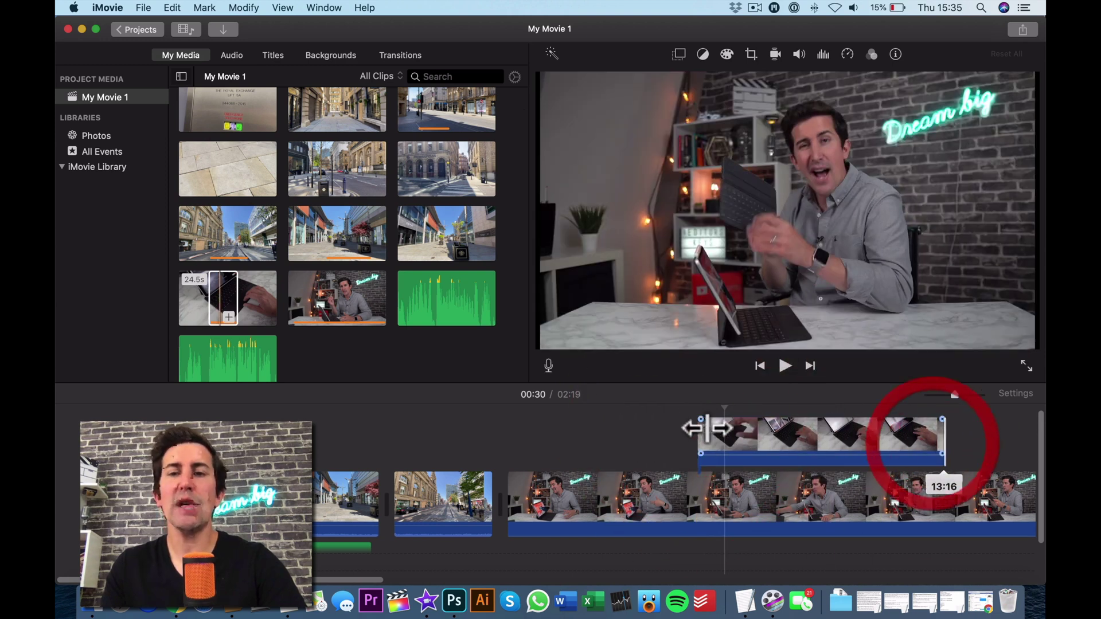
pyautogui.click(671, 412)
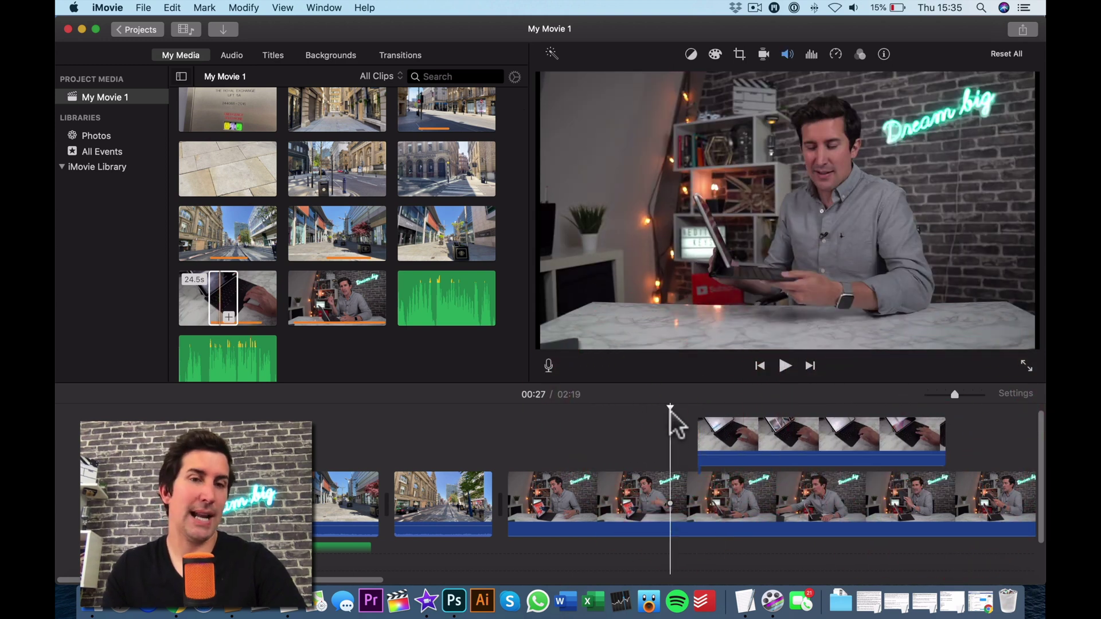
# Play the project to preview the overlay, then select the keyboard overlay clip.
pyautogui.press('space')
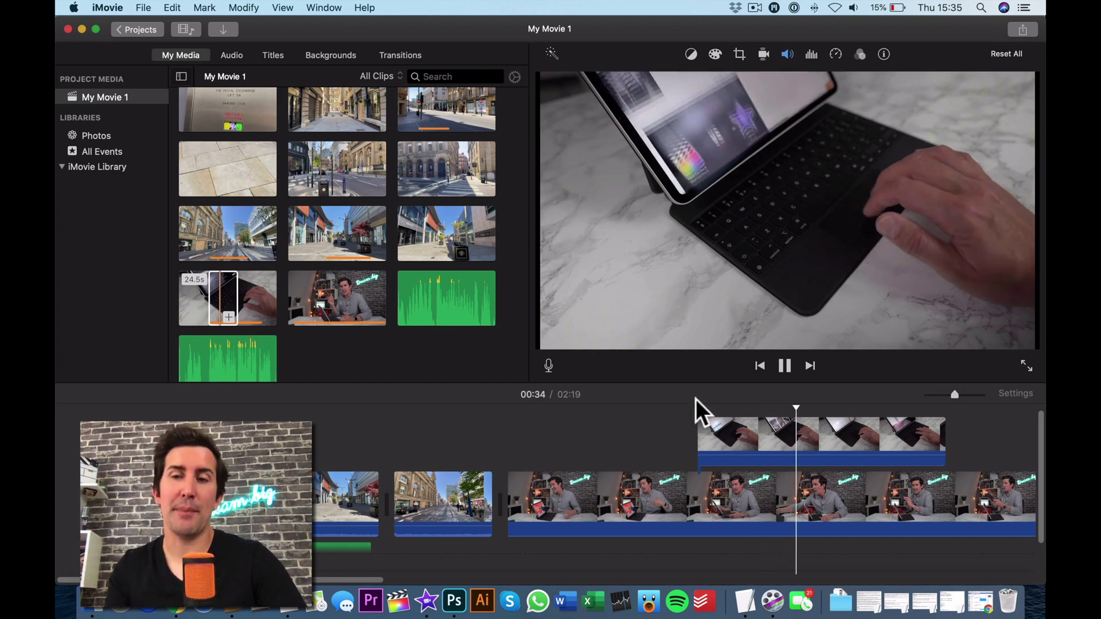
pyautogui.click(755, 448)
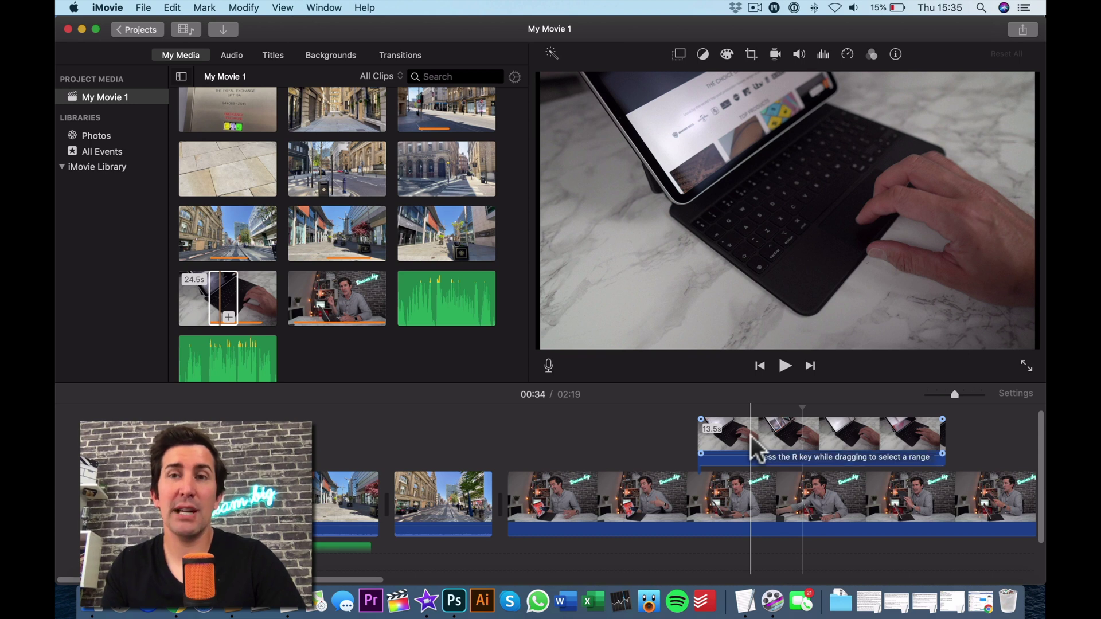
pyautogui.click(789, 451)
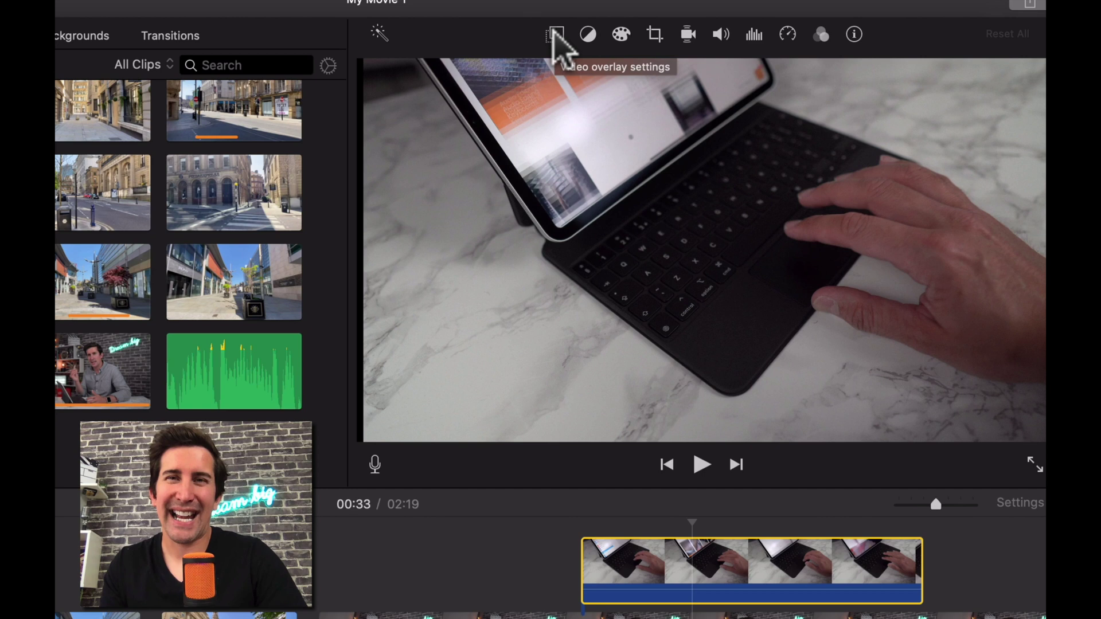
# Show the keyboard clip's video overlay settings, test opacity, and list the Cutaway style choices.
pyautogui.click(555, 36)
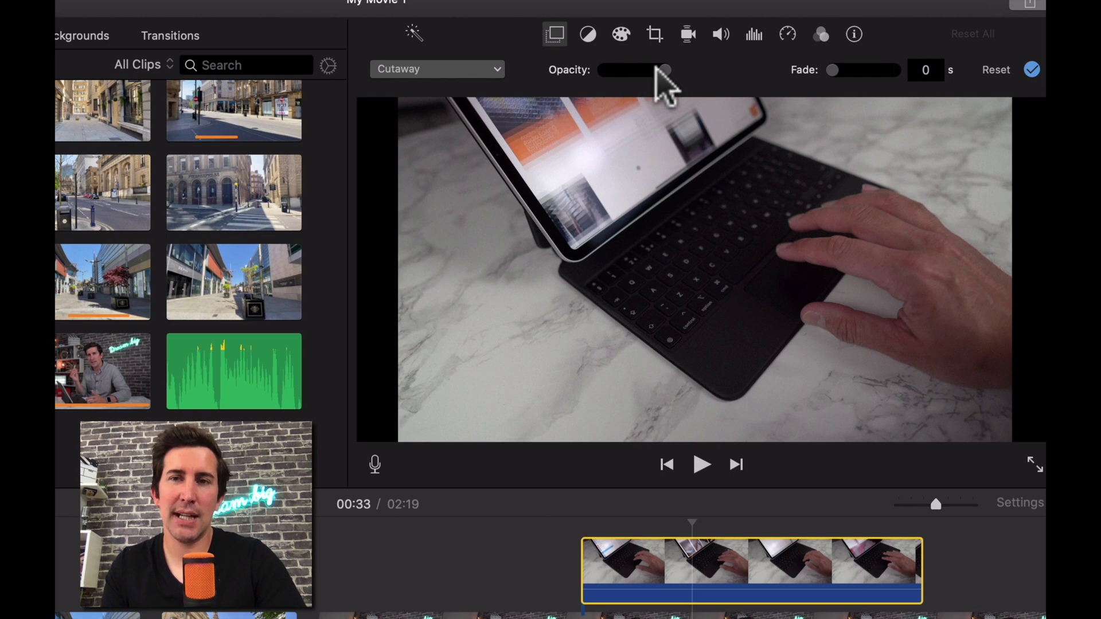
pyautogui.moveTo(644, 67); pyautogui.dragTo(670, 71)
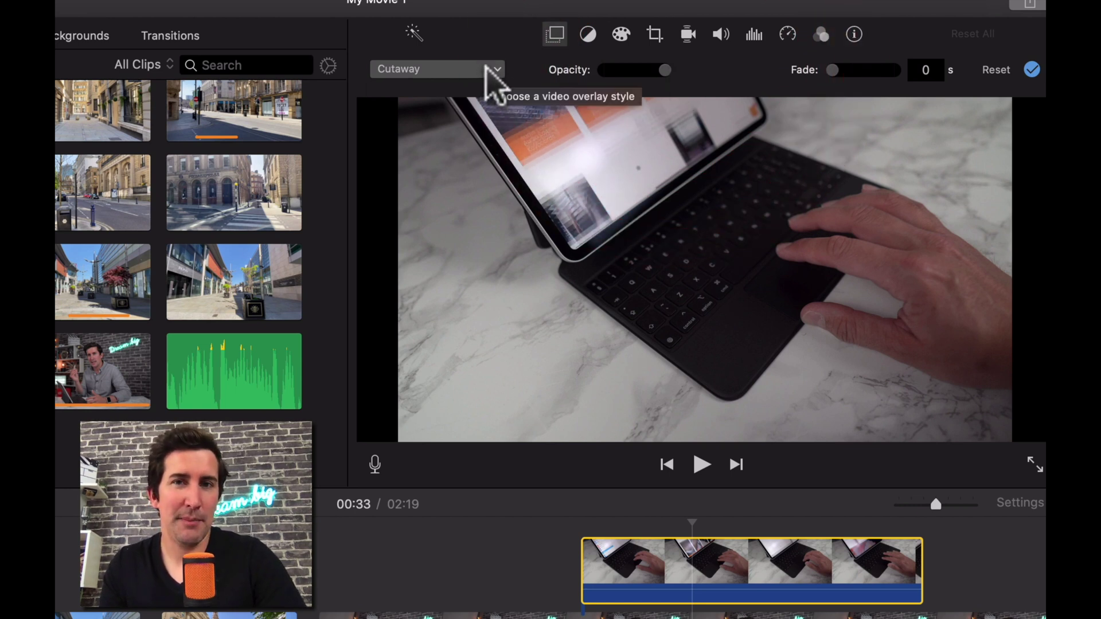
pyautogui.click(487, 68)
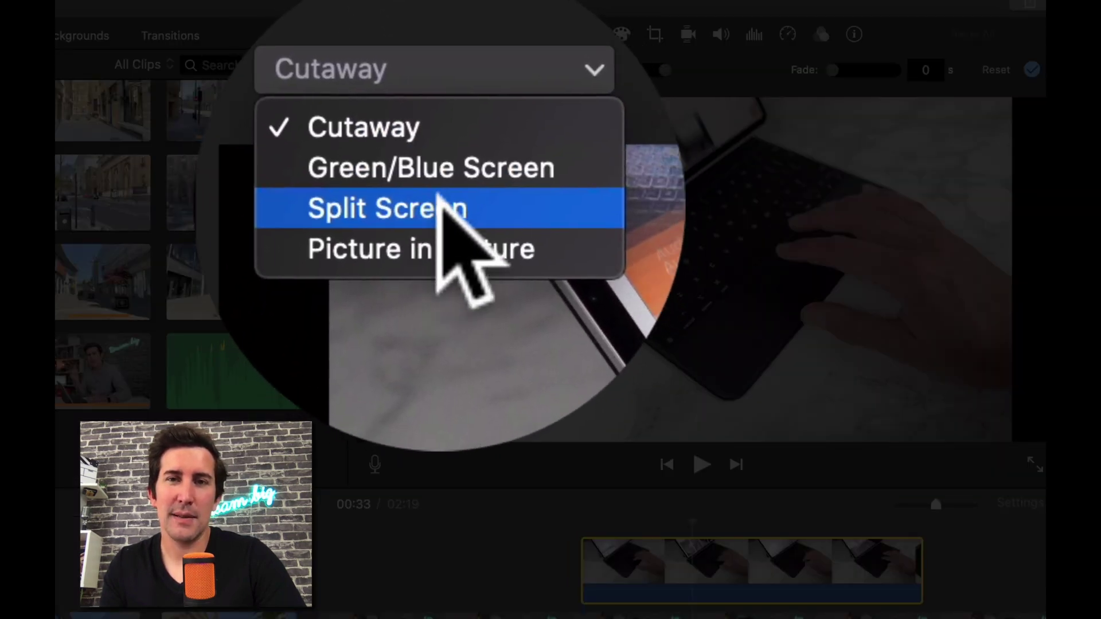
# Switch the overlay style to Split Screen and play it back to preview.
pyautogui.click(439, 198)
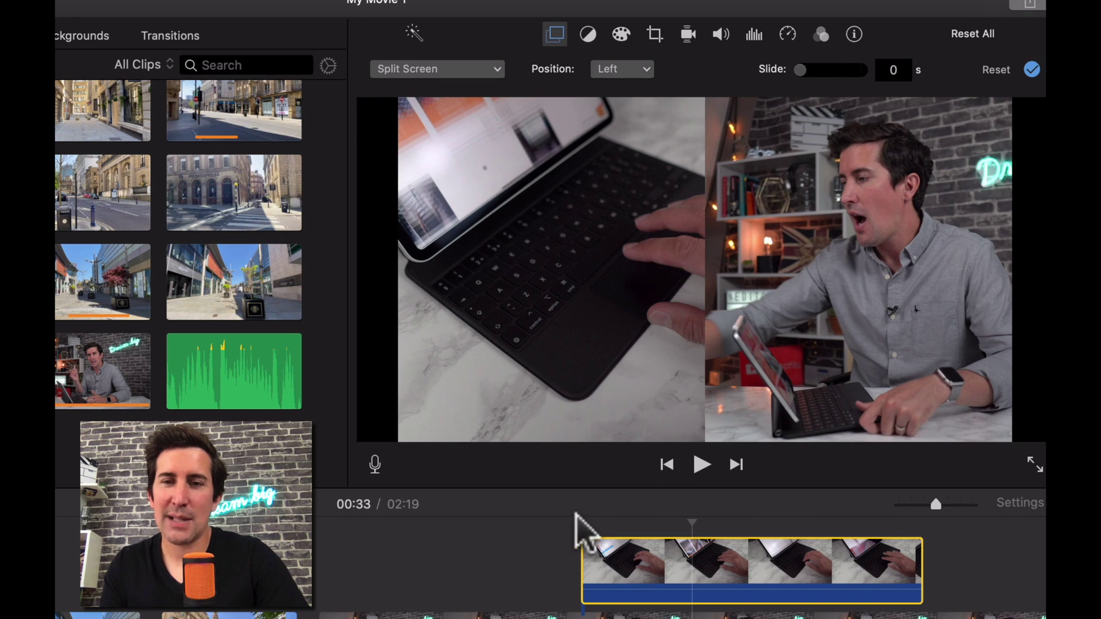
pyautogui.click(583, 526)
pyautogui.press('space')
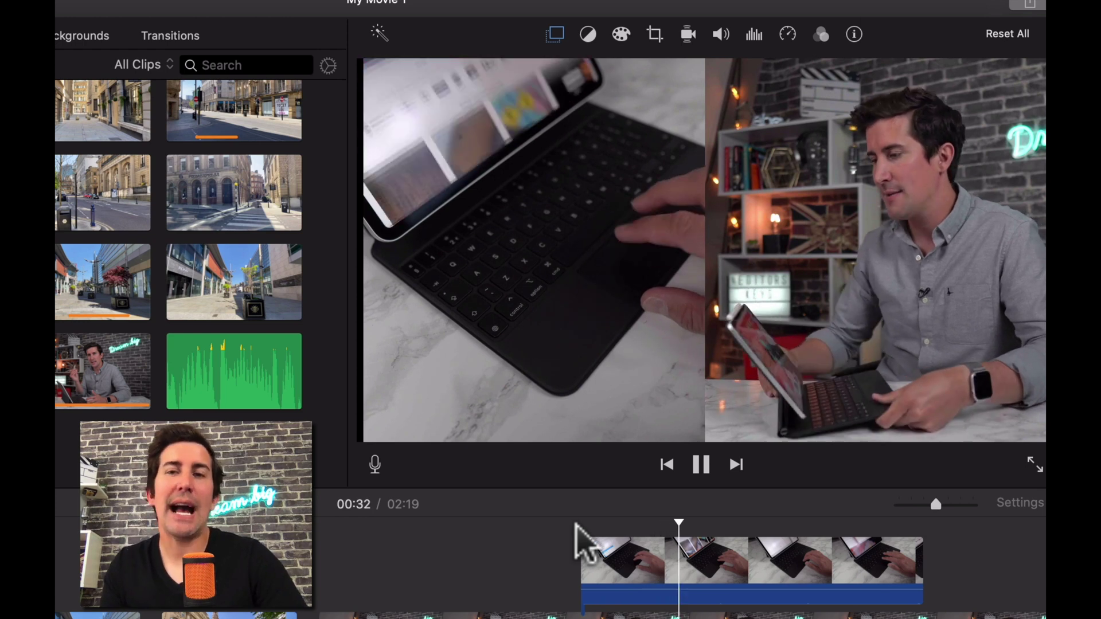
pyautogui.click(713, 561)
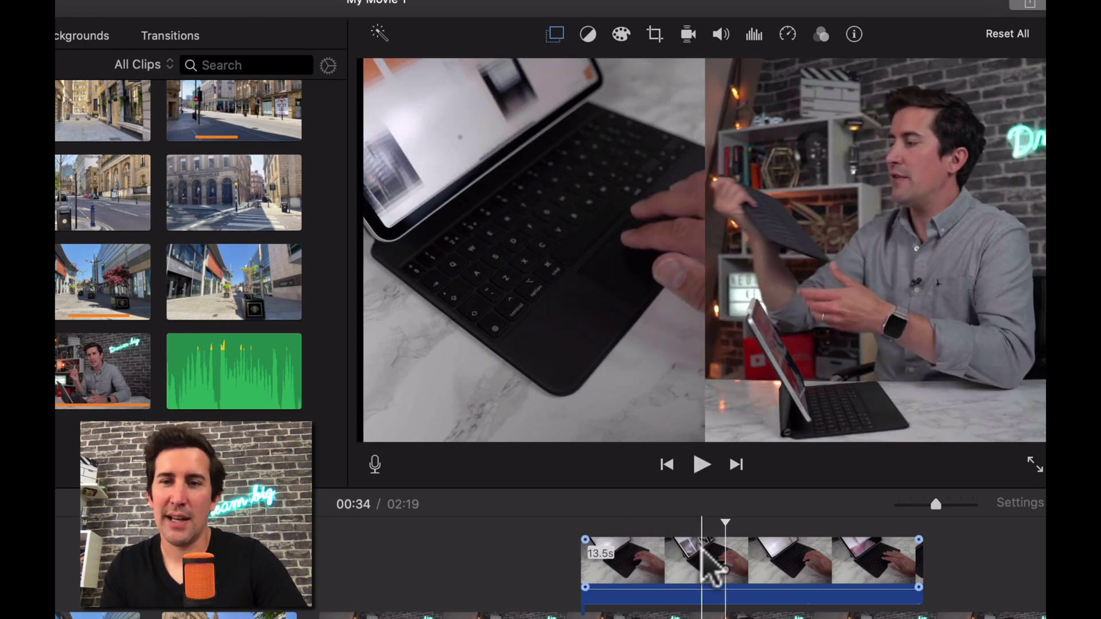
pyautogui.click(700, 551)
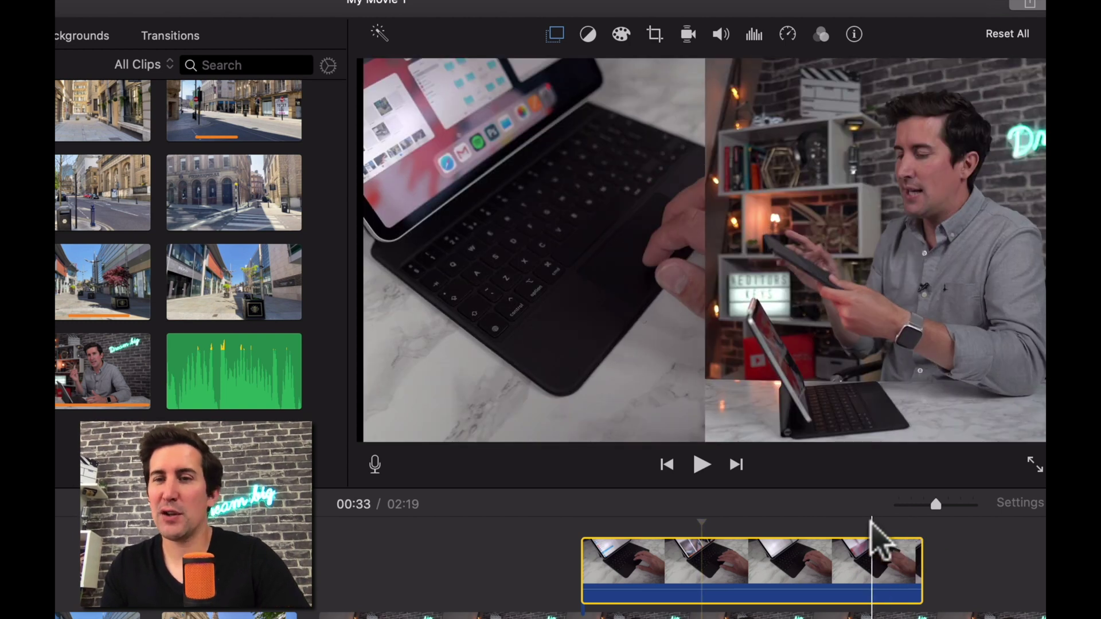
pyautogui.press('space')
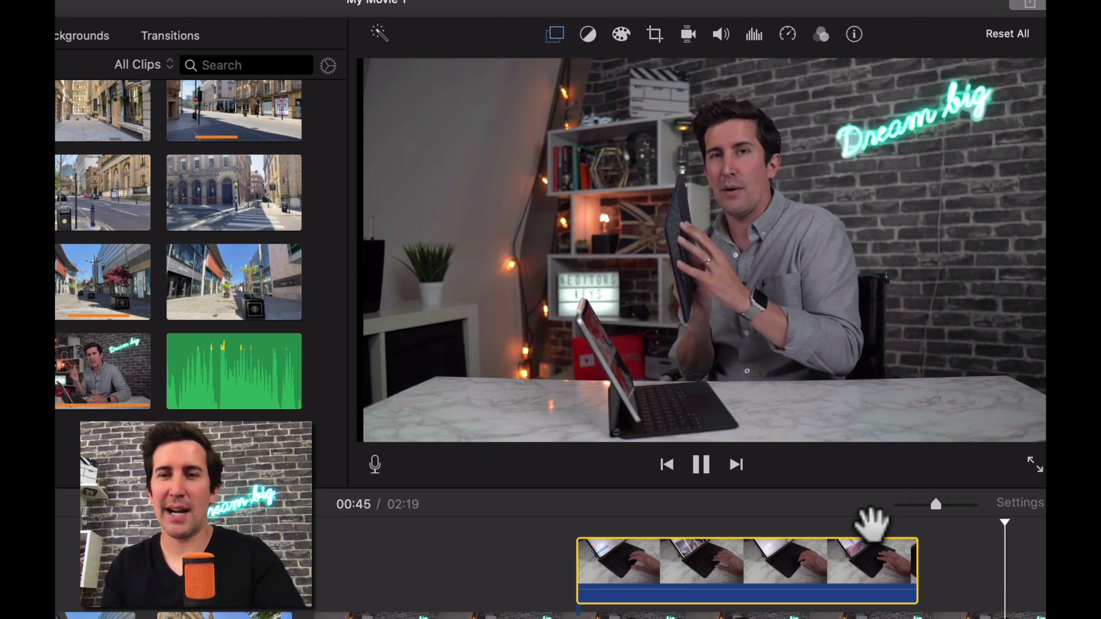
pyautogui.press('space')
# Move the playhead to 00:30 and reopen the overlay settings for the keyboard clip.
pyautogui.click(620, 545)
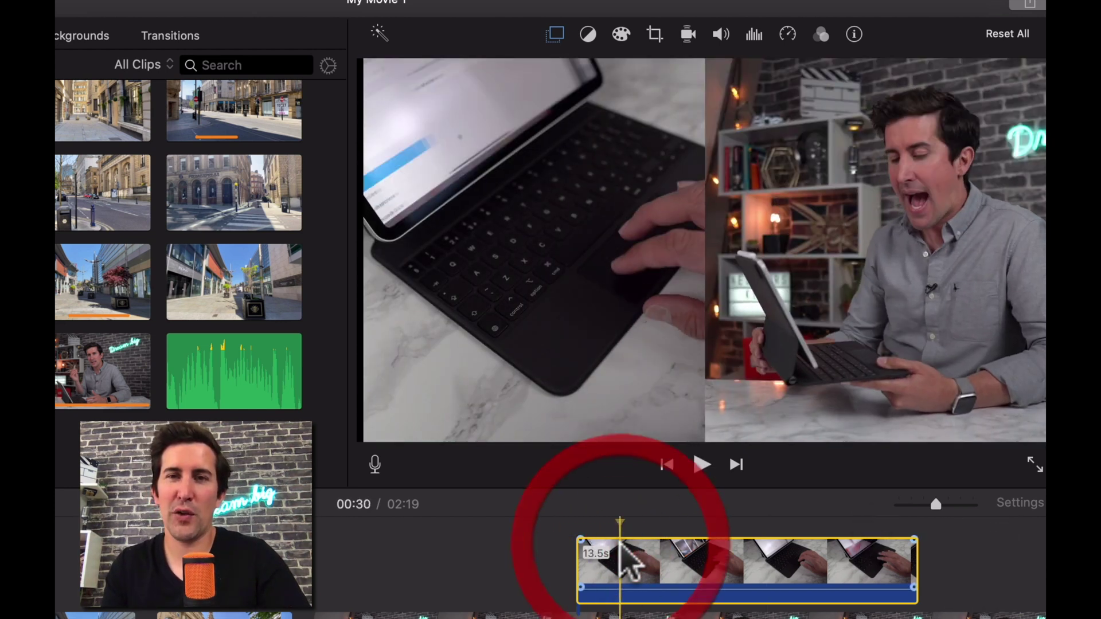
pyautogui.click(555, 35)
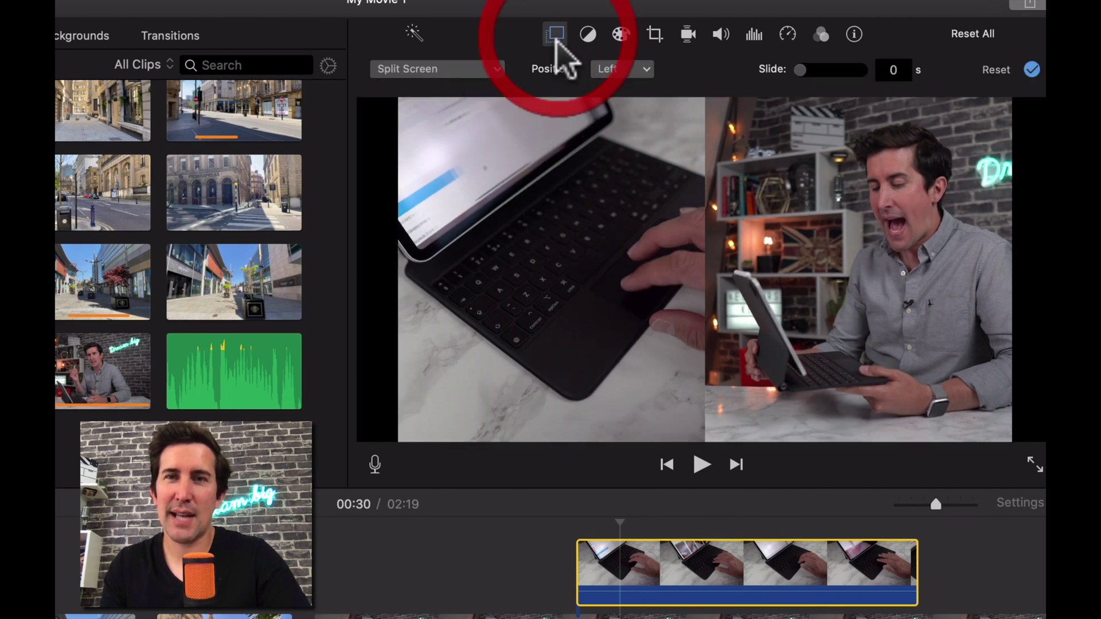
pyautogui.click(651, 519)
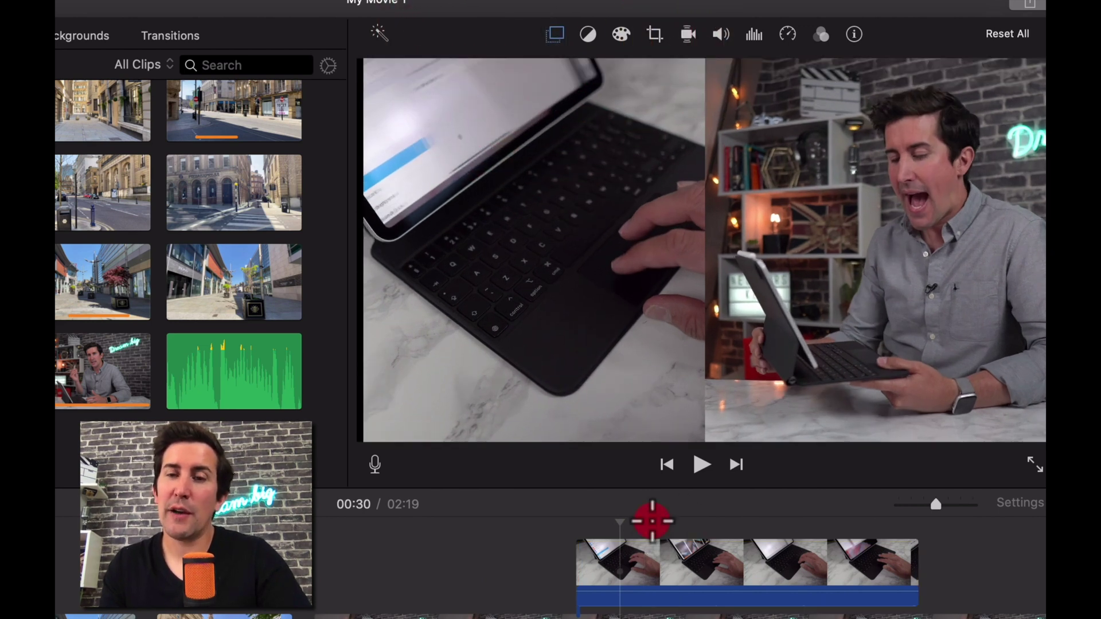
pyautogui.click(673, 581)
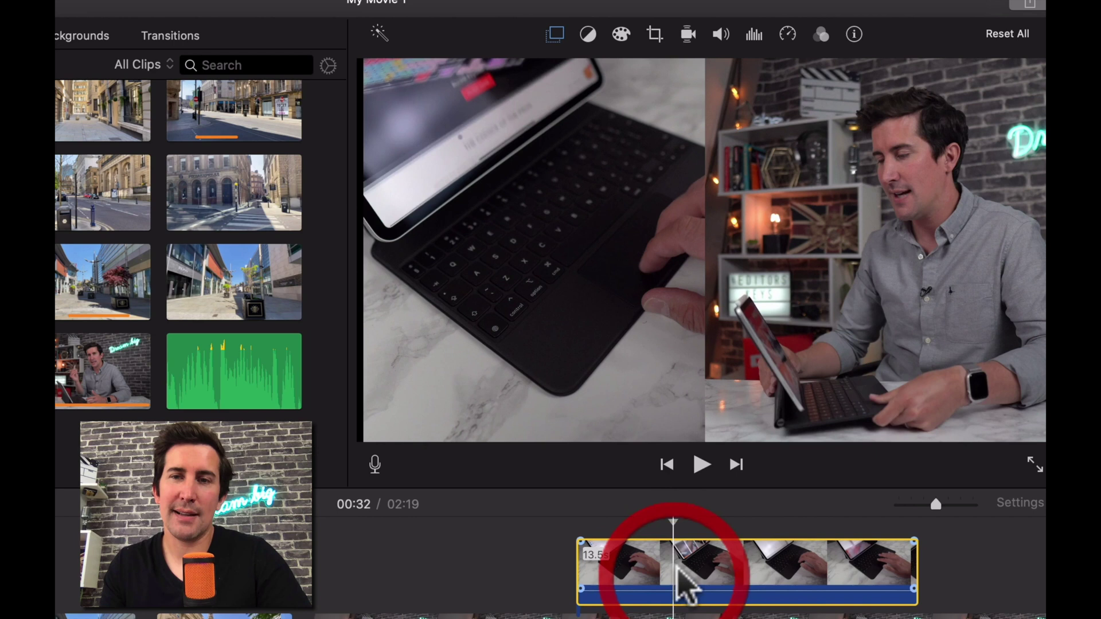
pyautogui.click(555, 35)
# Try the Right, Top and Bottom split-screen positions, then settle on Left.
pyautogui.click(619, 70)
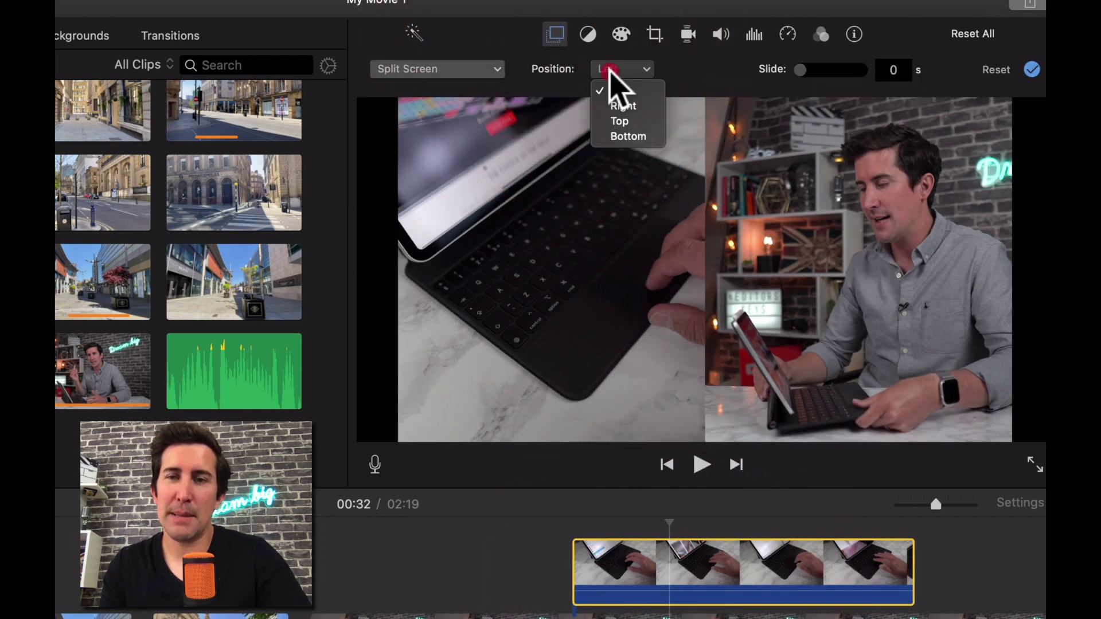
pyautogui.click(631, 106)
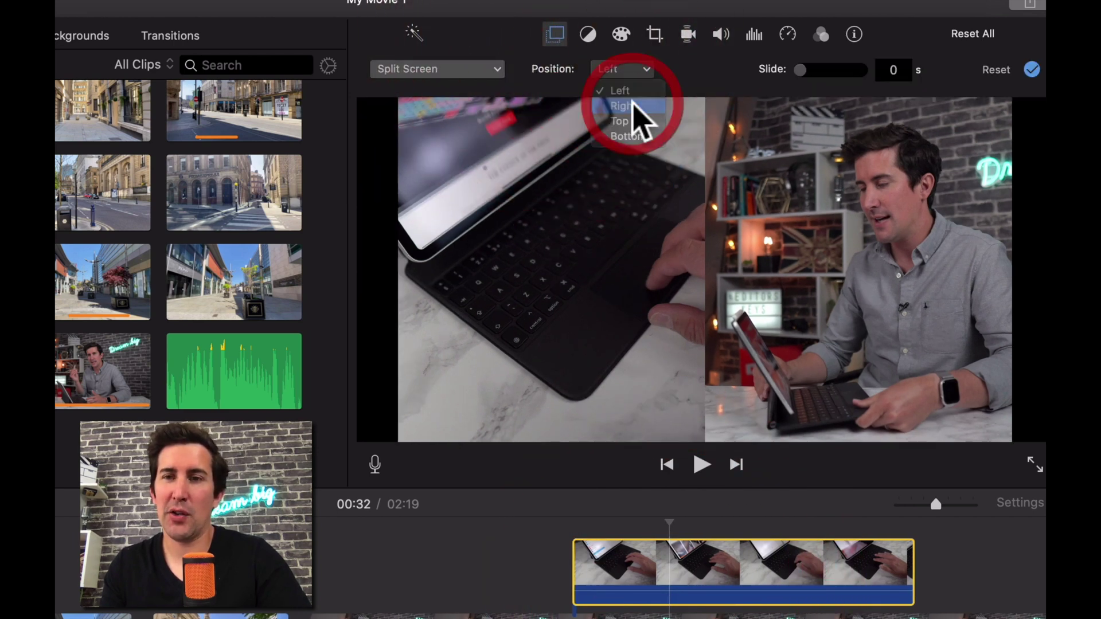
pyautogui.click(600, 68)
pyautogui.click(619, 120)
pyautogui.click(624, 67)
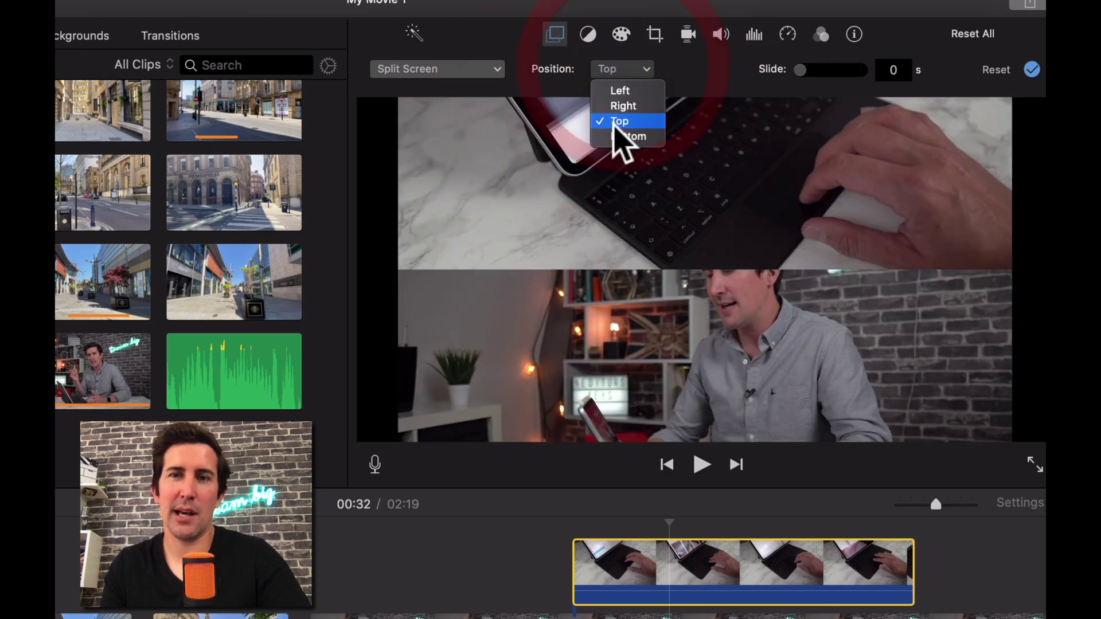
pyautogui.click(609, 134)
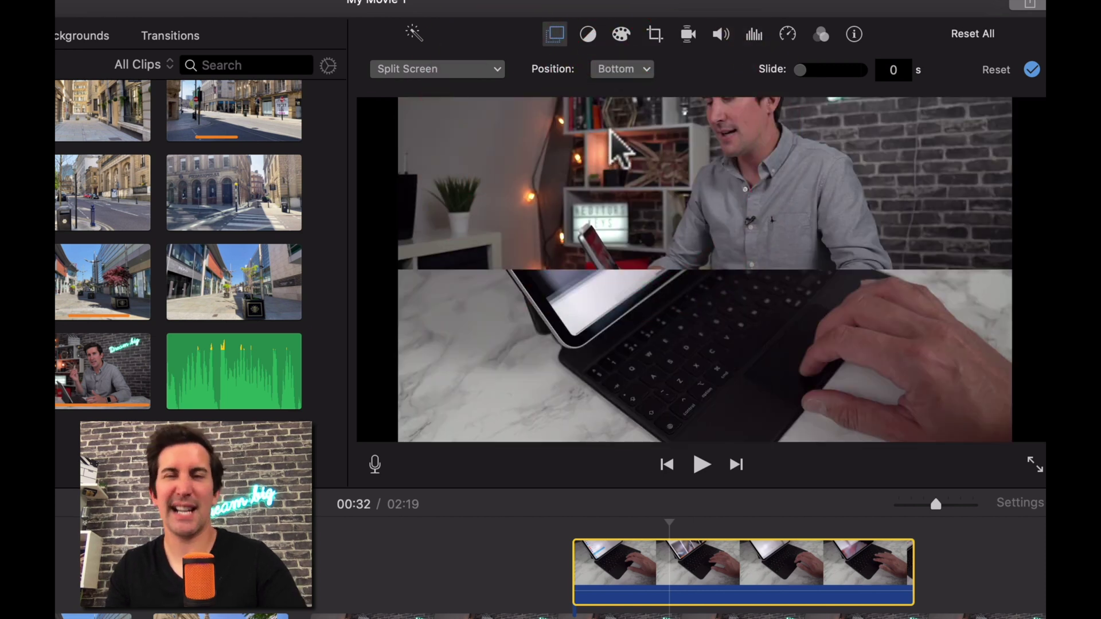
pyautogui.click(621, 69)
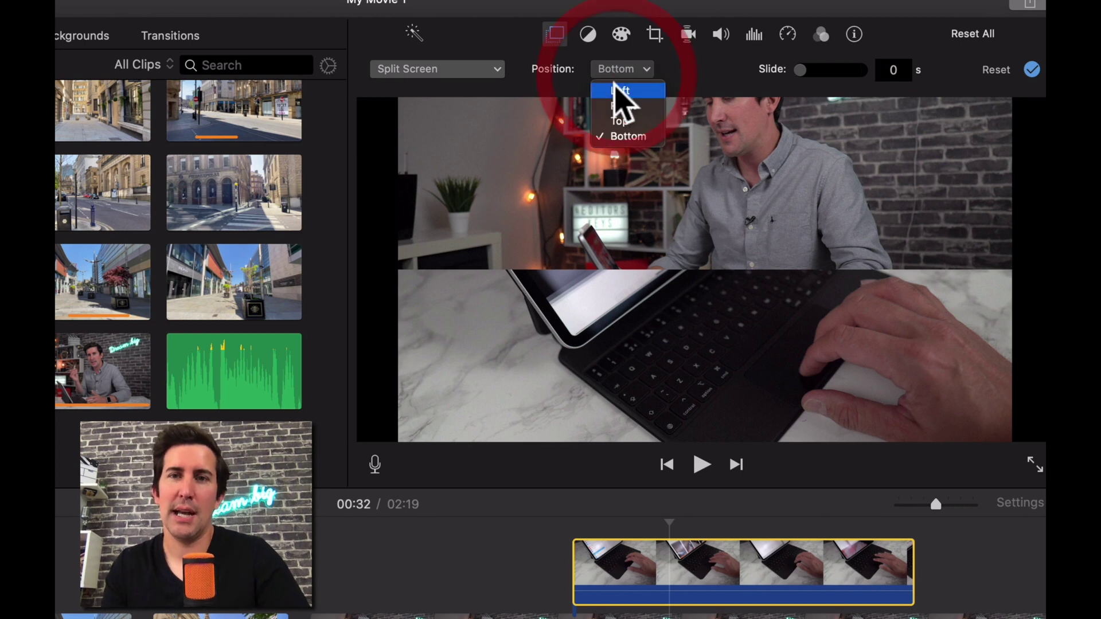
pyautogui.click(622, 95)
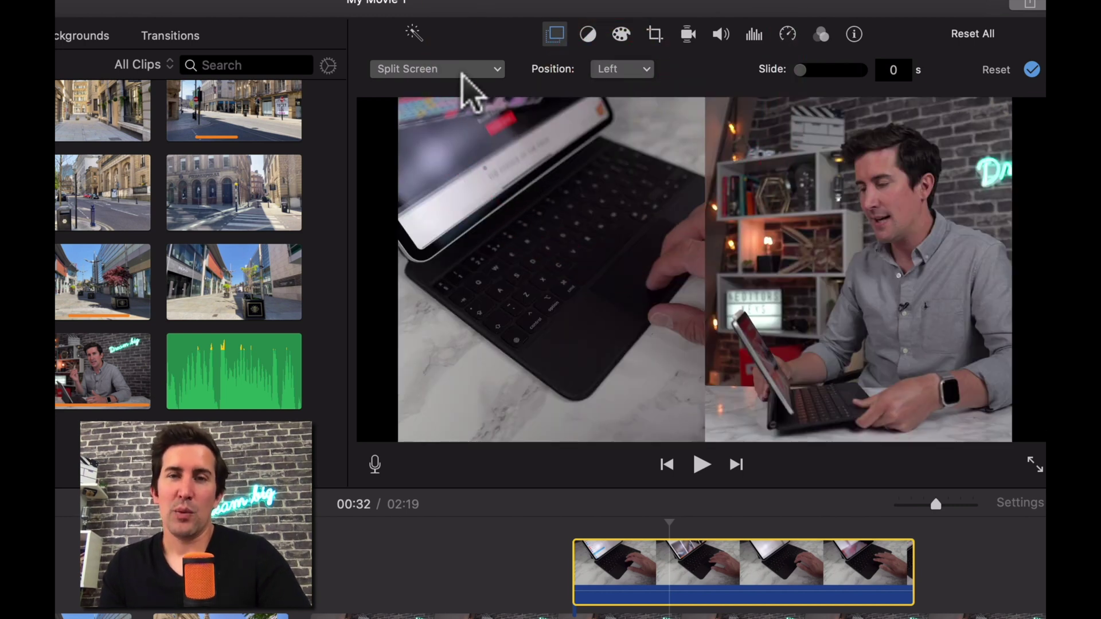
pyautogui.click(467, 69)
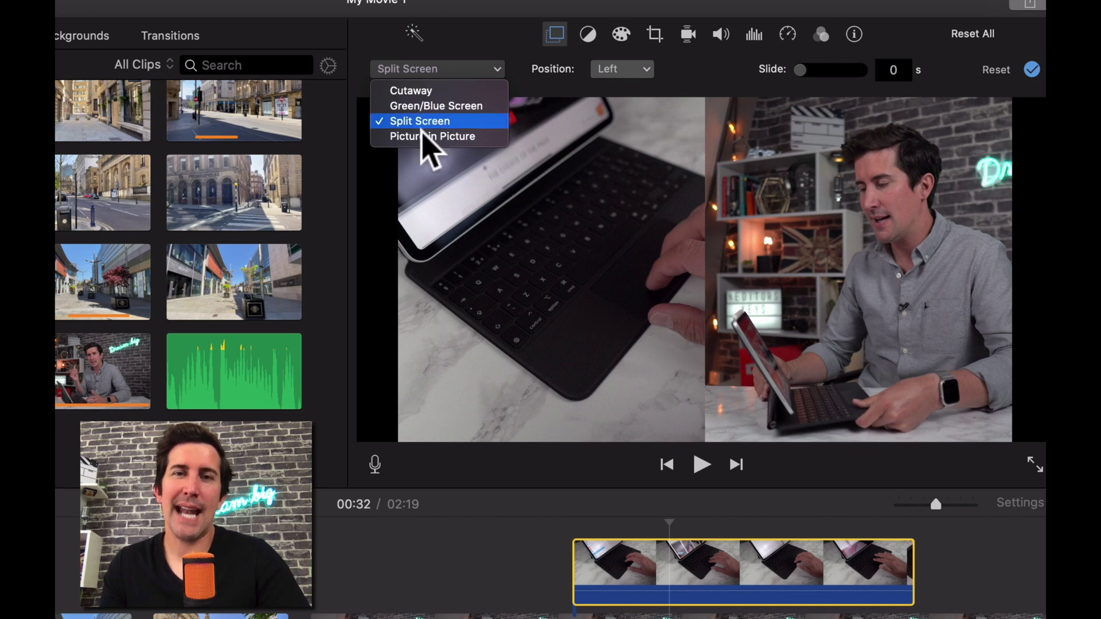
# Change the overlay style to Picture in Picture for the keyboard clip at 00:30.
pyautogui.click(419, 136)
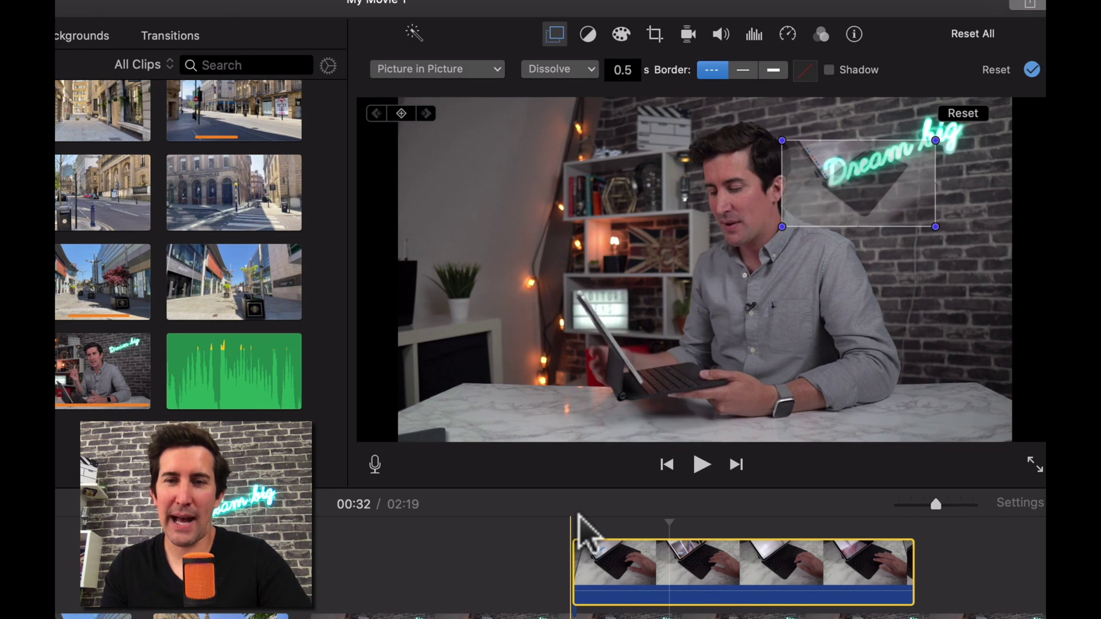
pyautogui.click(608, 523)
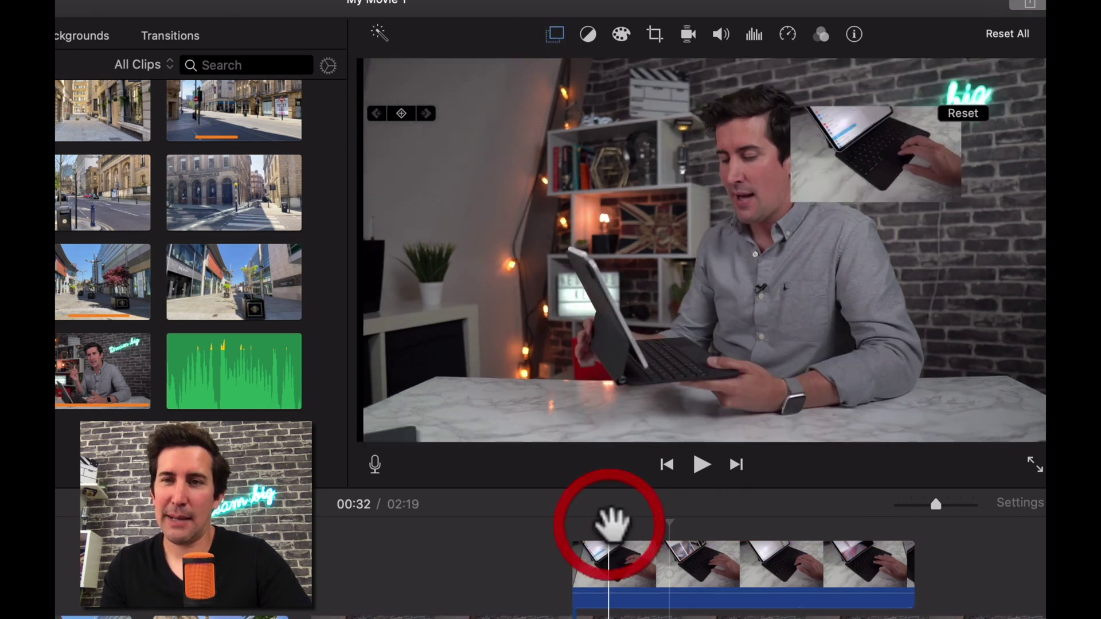
pyautogui.click(622, 565)
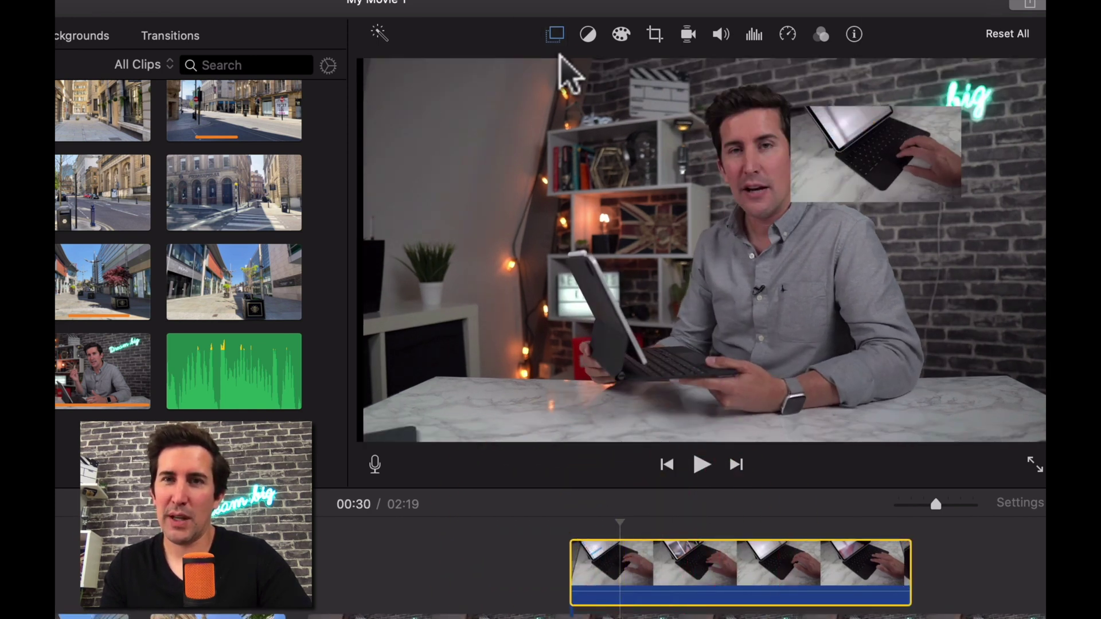
pyautogui.click(555, 34)
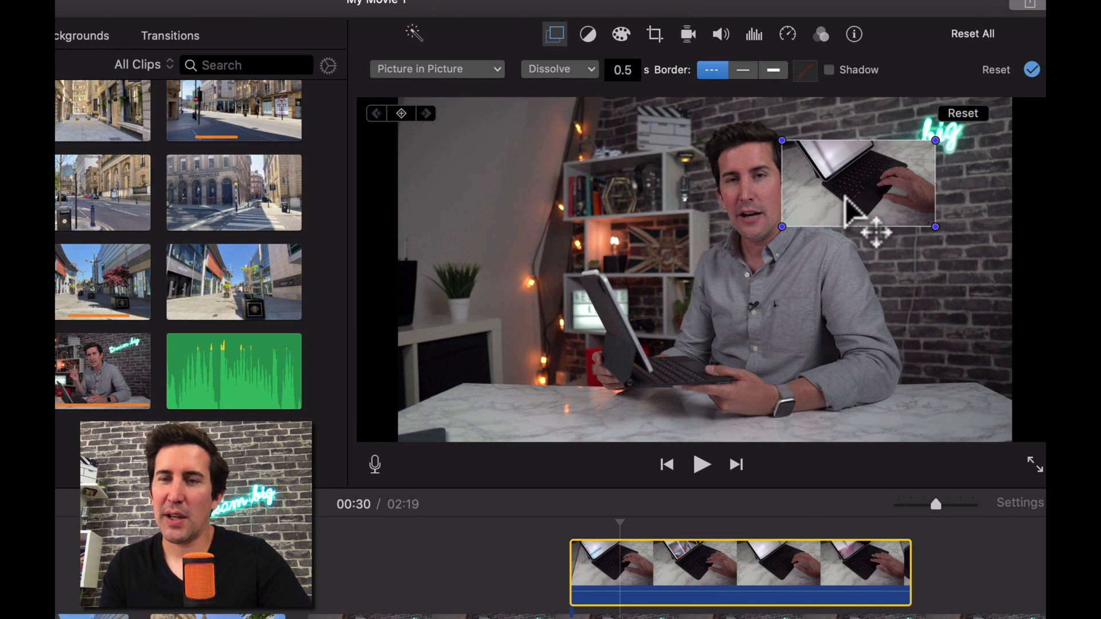
# Move the inset to the upper-left, enlarge it, and play the movie to preview.
pyautogui.moveTo(846, 198); pyautogui.dragTo(482, 166)
pyautogui.moveTo(568, 201); pyautogui.dragTo(630, 266)
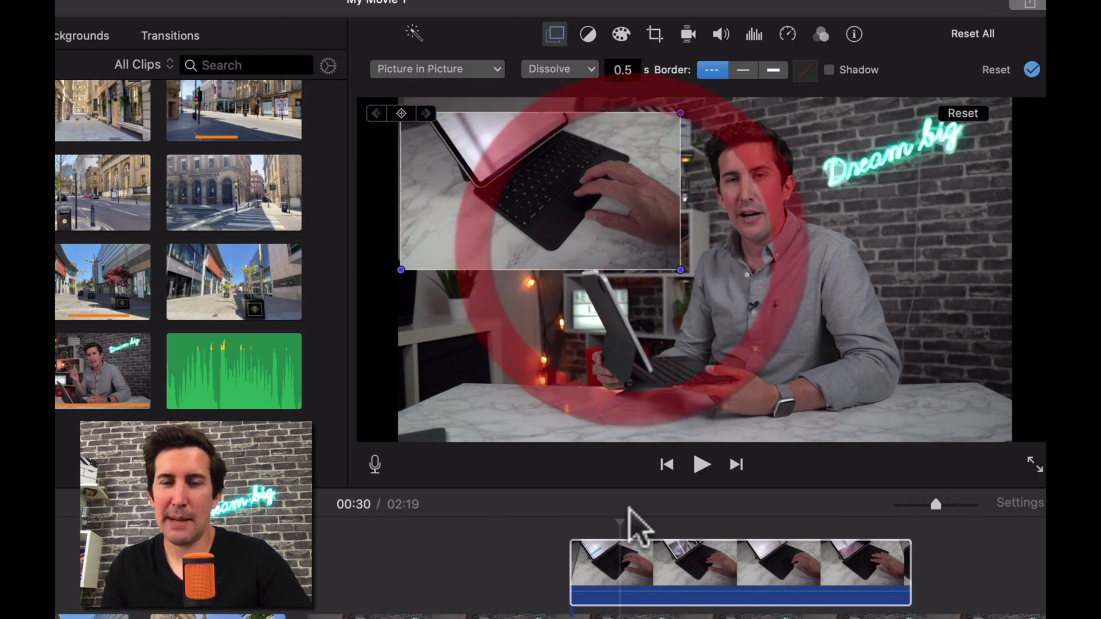
pyautogui.click(518, 524)
pyautogui.press('space')
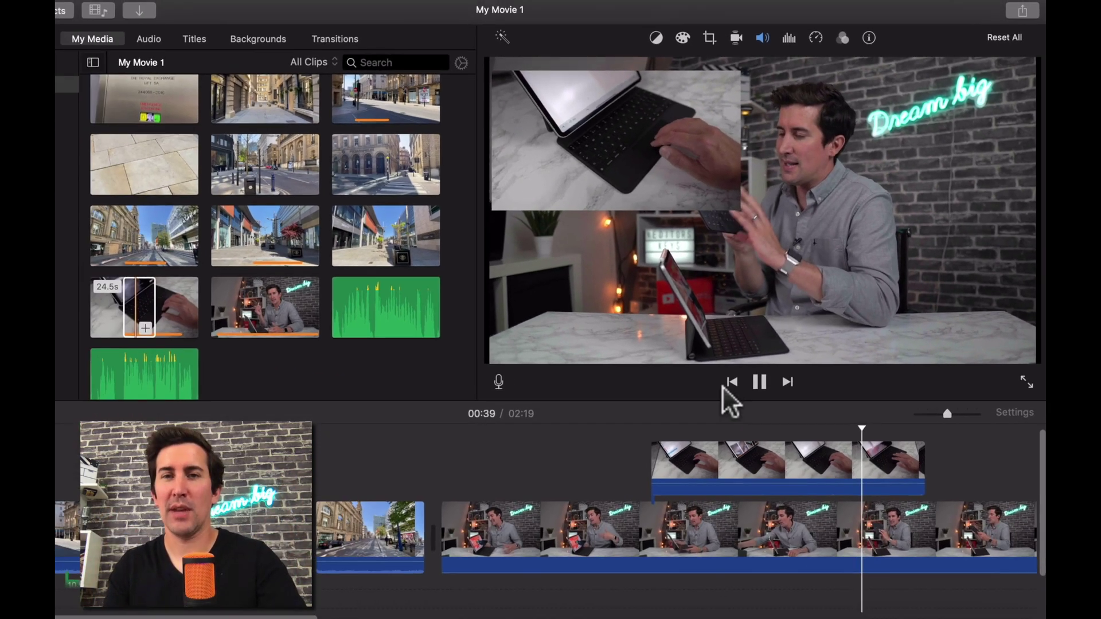
# Give the inset a thick border coloured Cyan from the Apple colour palette.
pyautogui.click(759, 382)
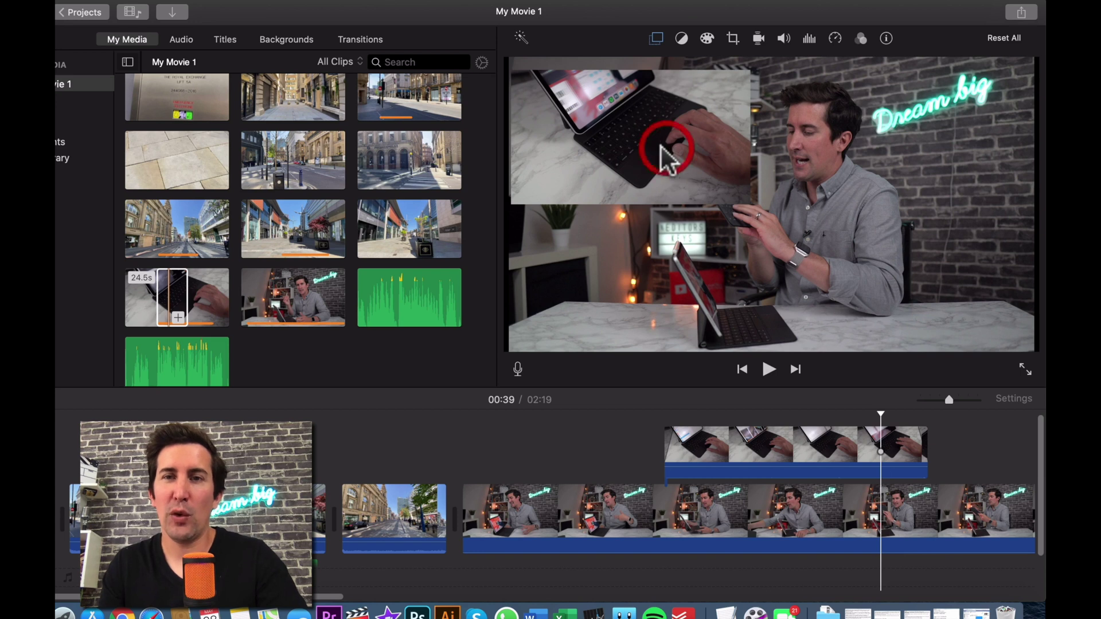
pyautogui.click(657, 39)
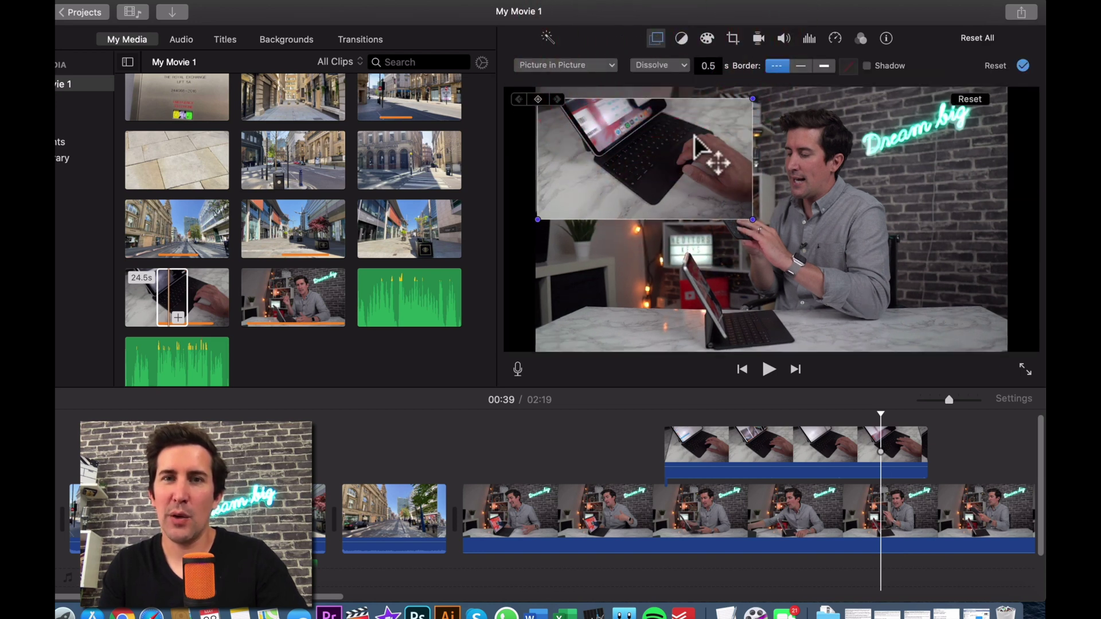
pyautogui.click(798, 67)
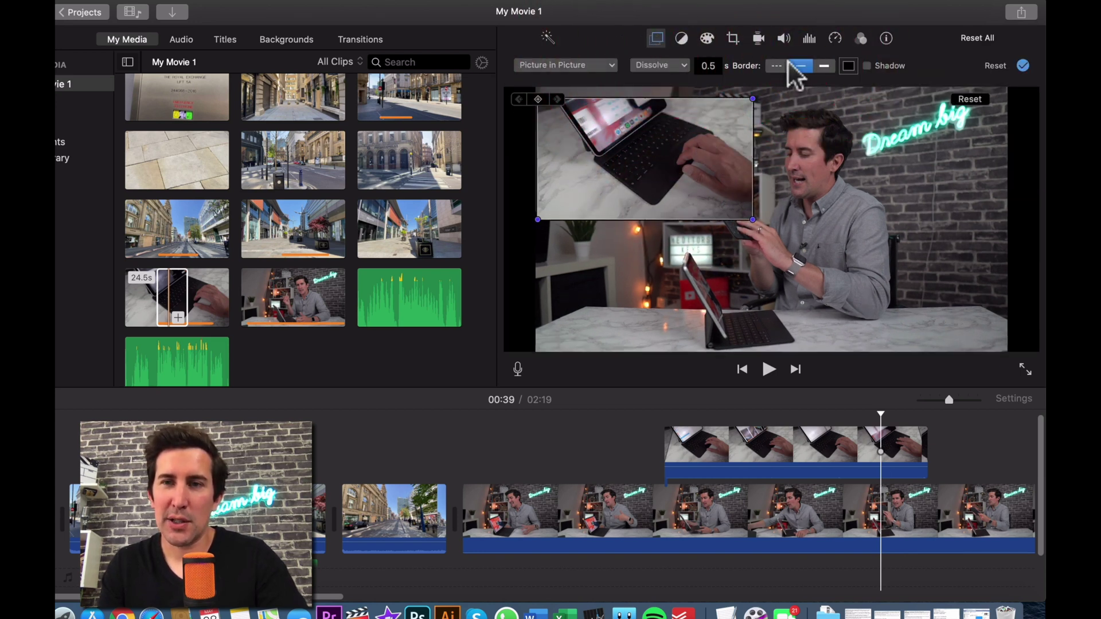
pyautogui.click(817, 67)
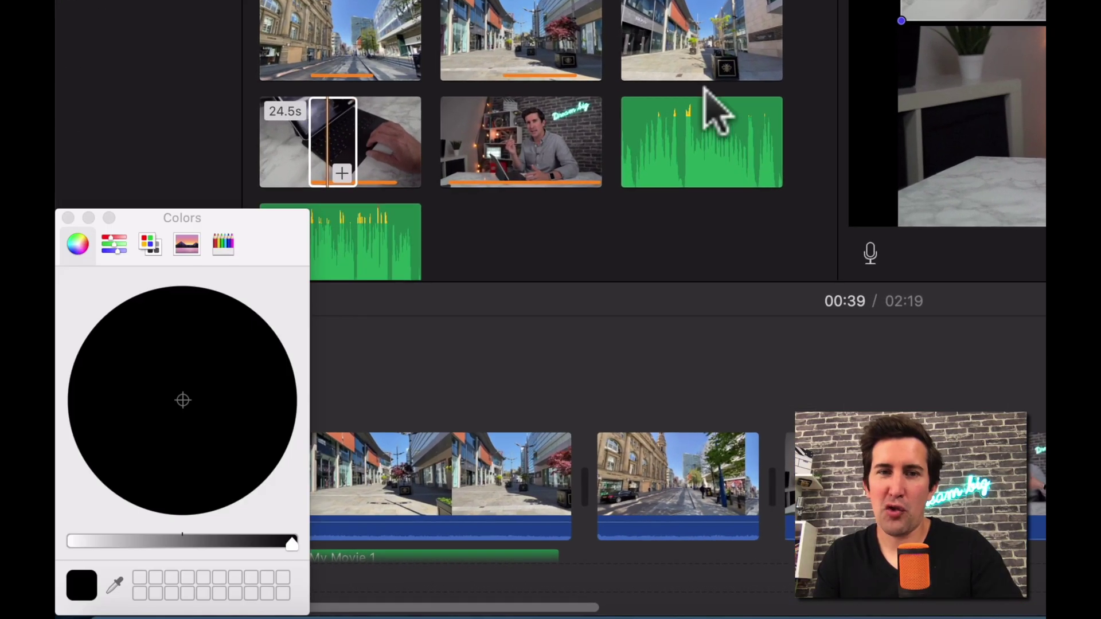
pyautogui.click(149, 246)
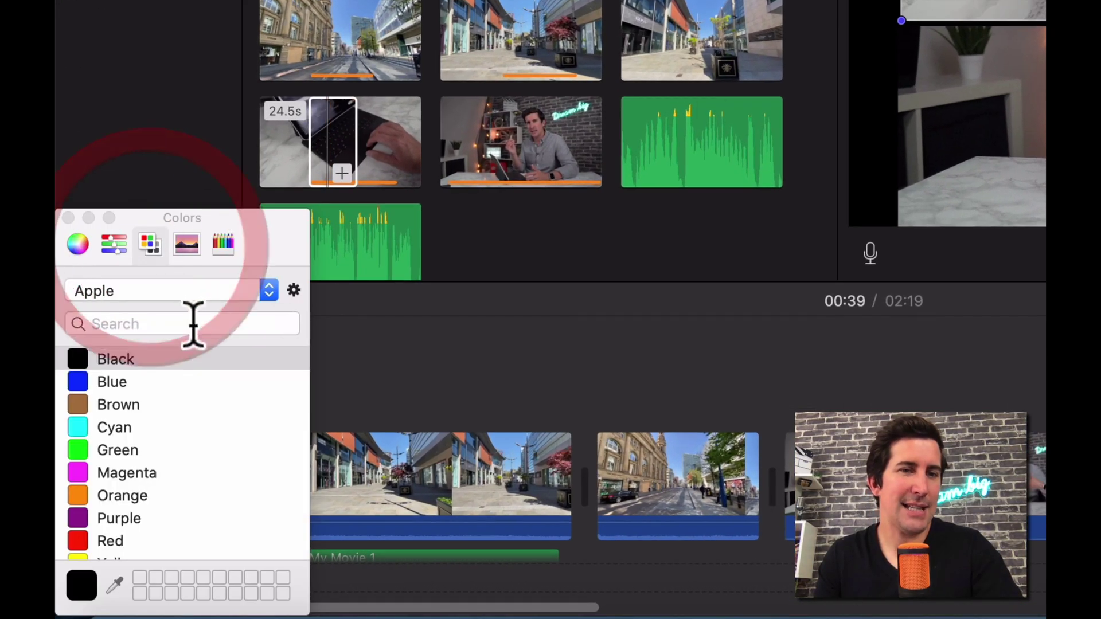
pyautogui.click(86, 432)
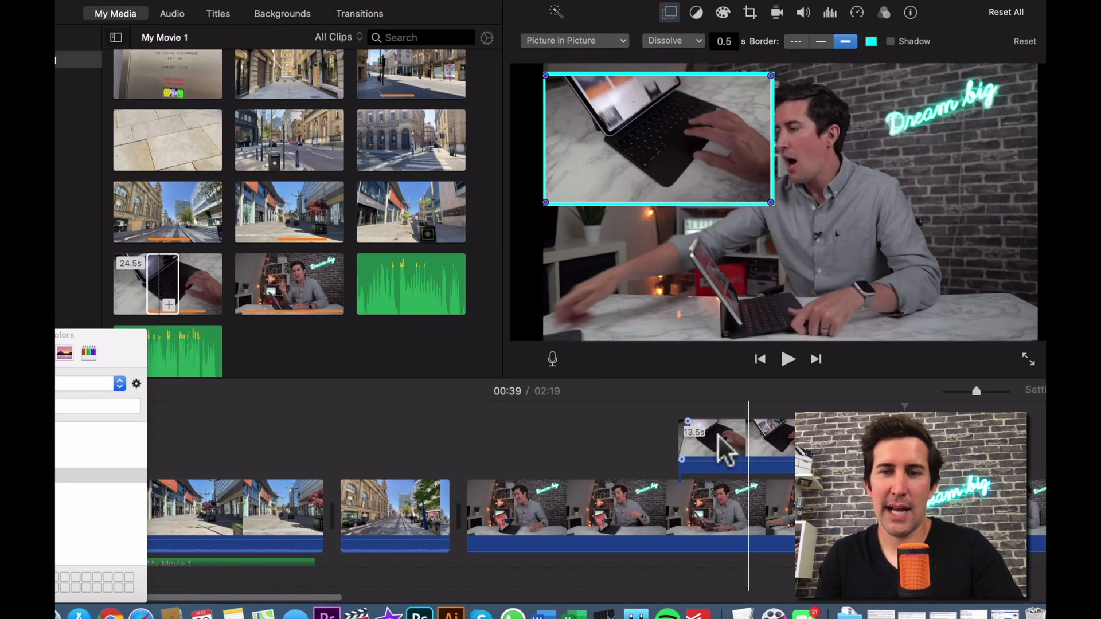
# Enable the drop shadow, shrink the inset slightly, and preview from 00:27.
pyautogui.click(890, 41)
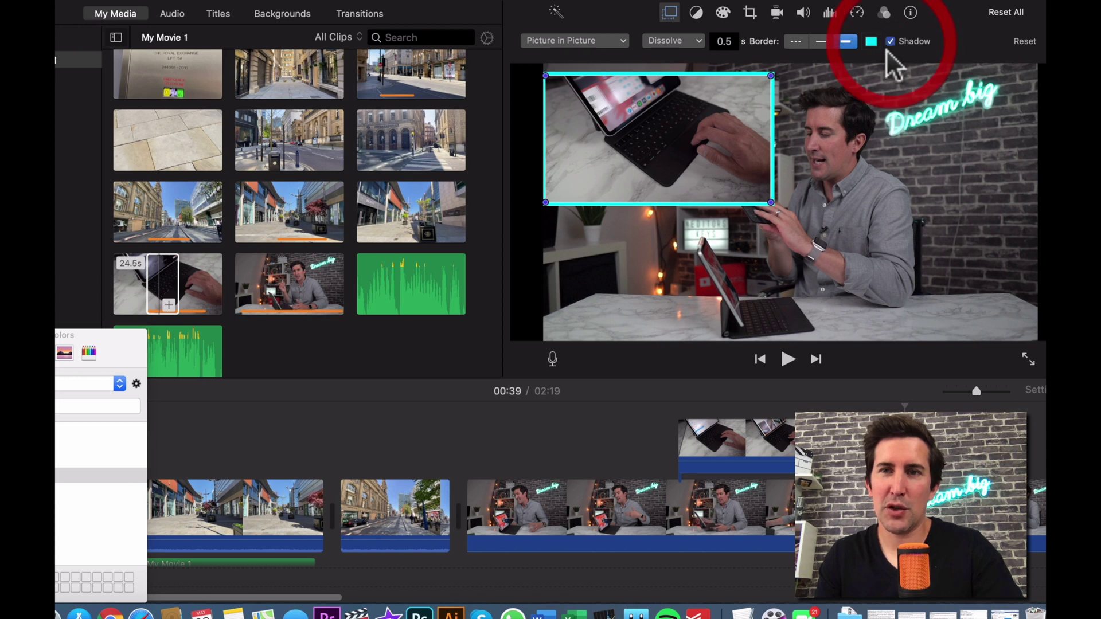
pyautogui.moveTo(546, 205); pyautogui.dragTo(580, 192)
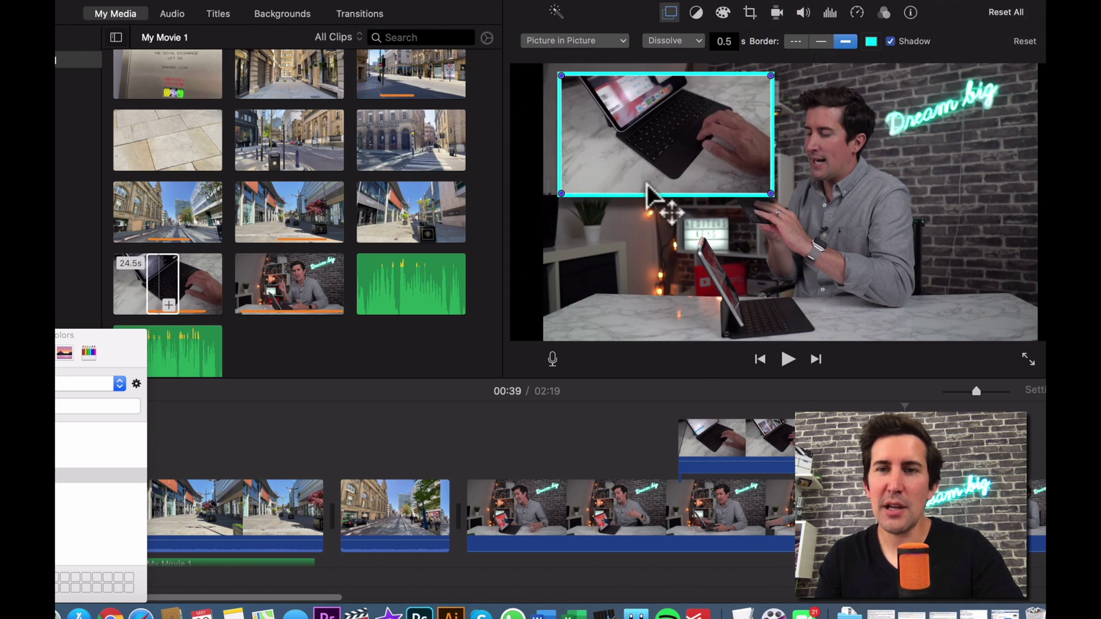
pyautogui.click(654, 408)
pyautogui.press('space')
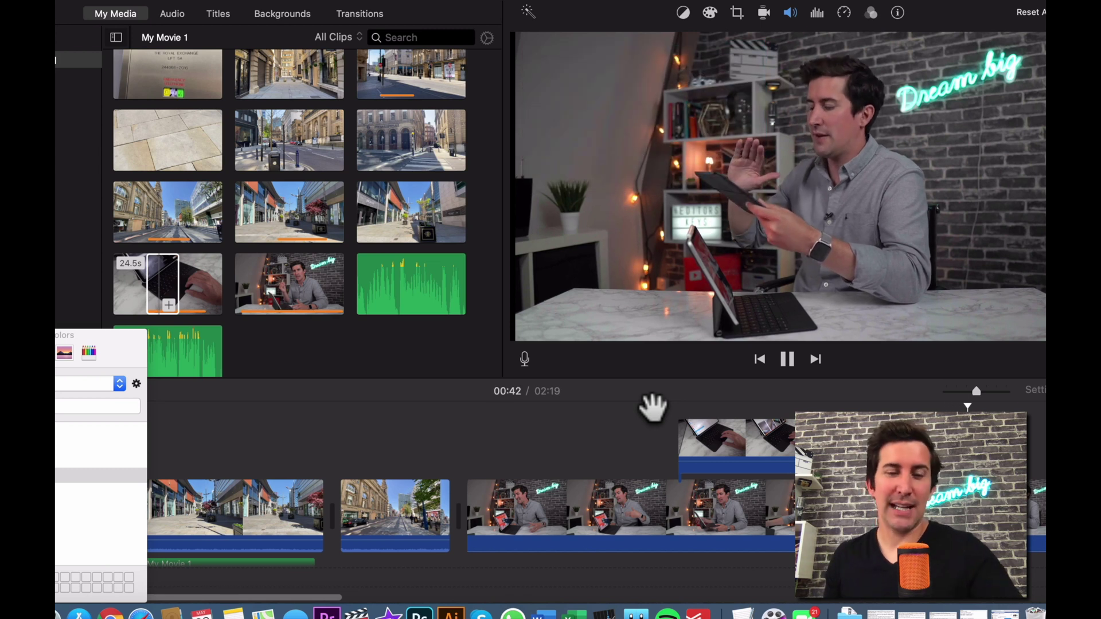
pyautogui.press('space')
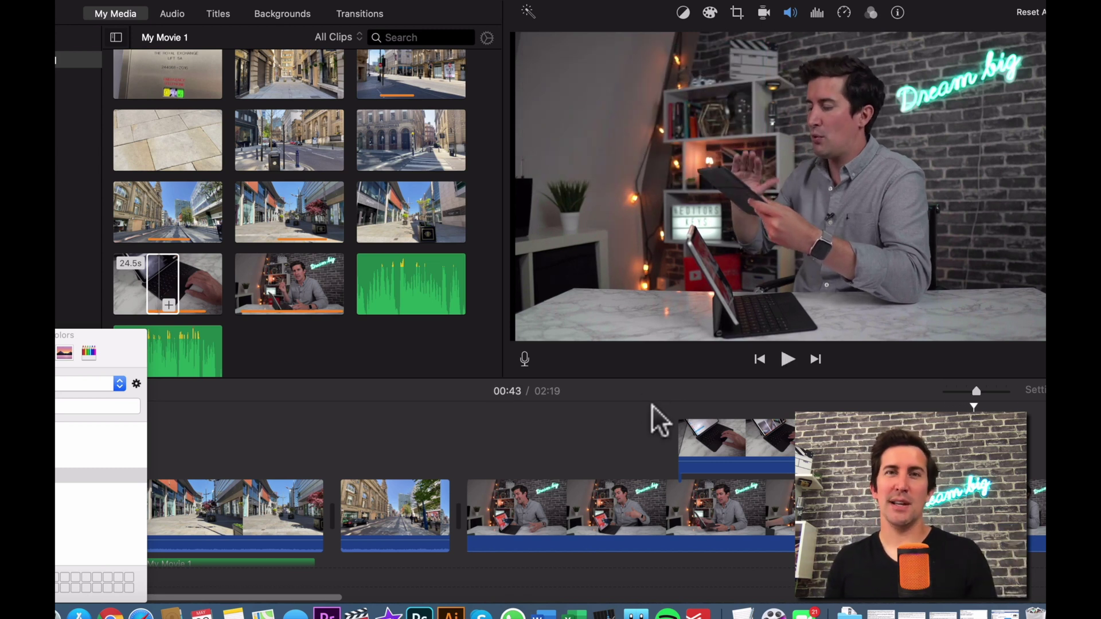